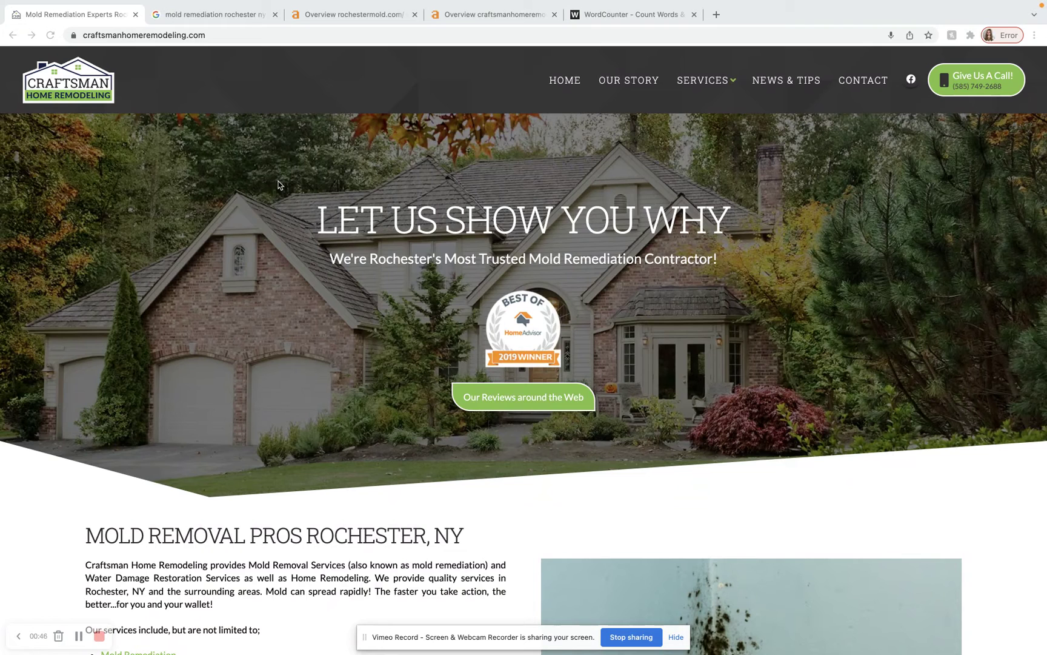
# Scroll the Craftsman Home Remodeling homepage past the 'Why Choose Us?' banner down to the footer.
pyautogui.scroll(-5, 278, 185)
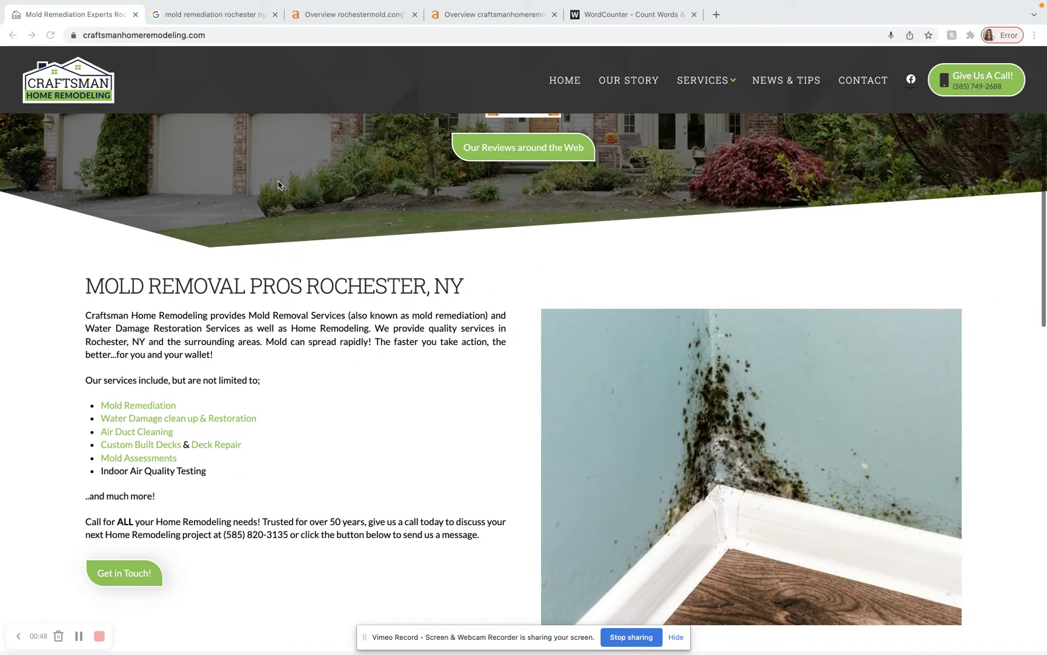
pyautogui.scroll(-5, 278, 185)
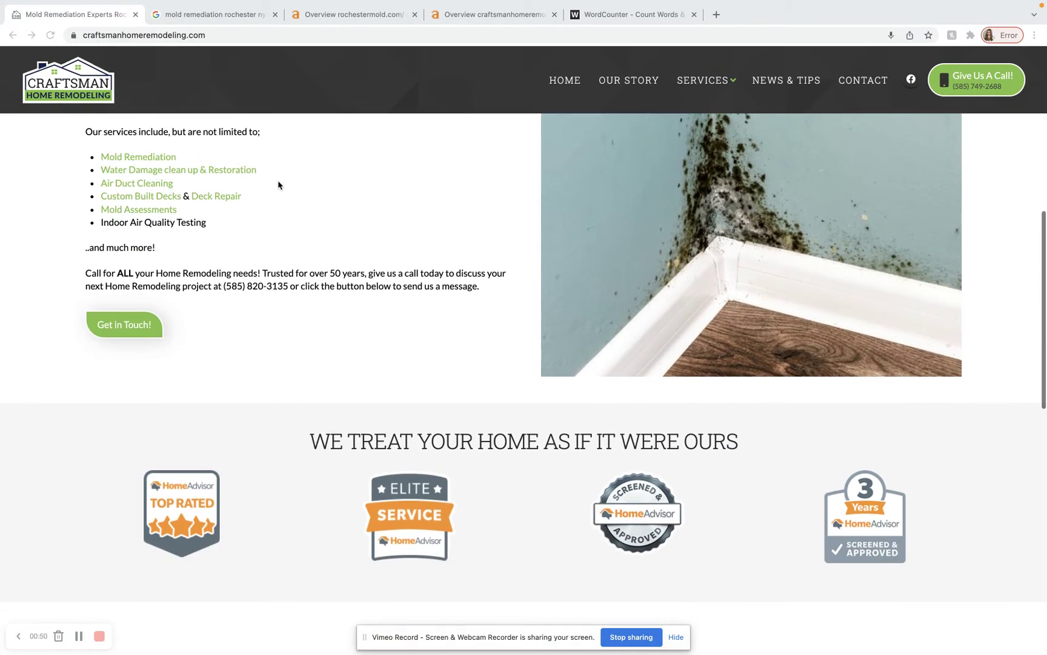
pyautogui.scroll(-3, 278, 185)
pyautogui.scroll(-2, 278, 185)
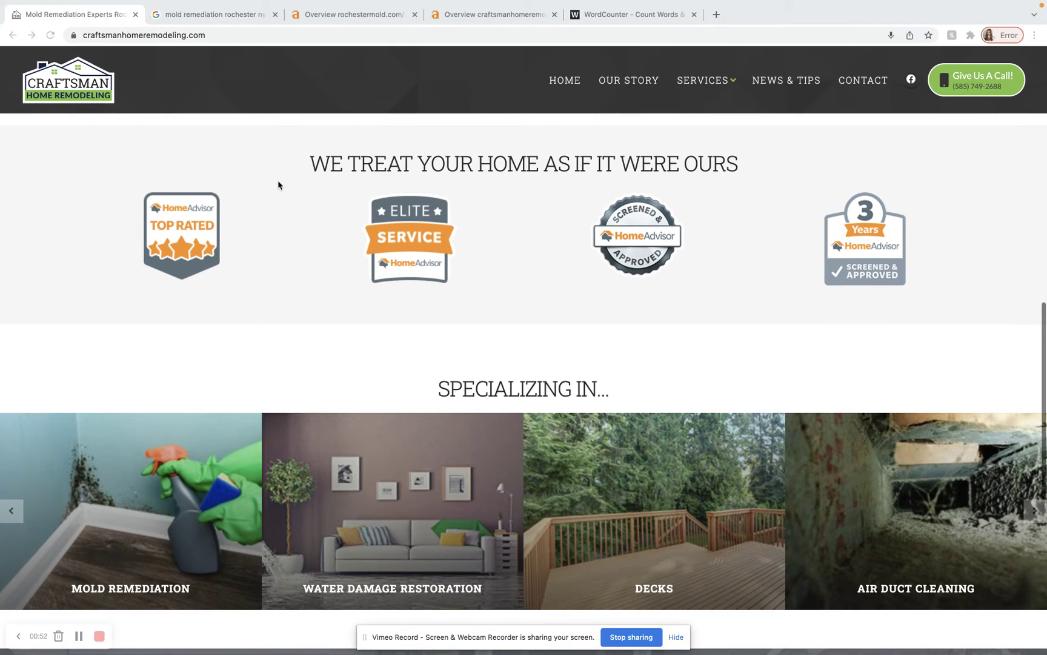
pyautogui.scroll(-2, 278, 185)
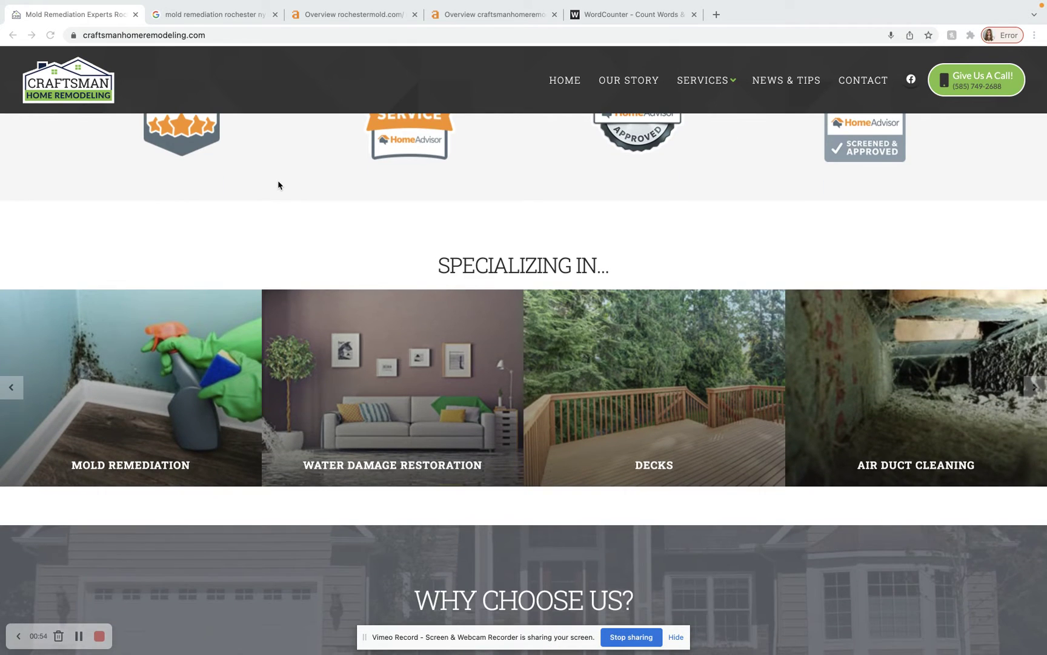
pyautogui.scroll(-5, 279, 185)
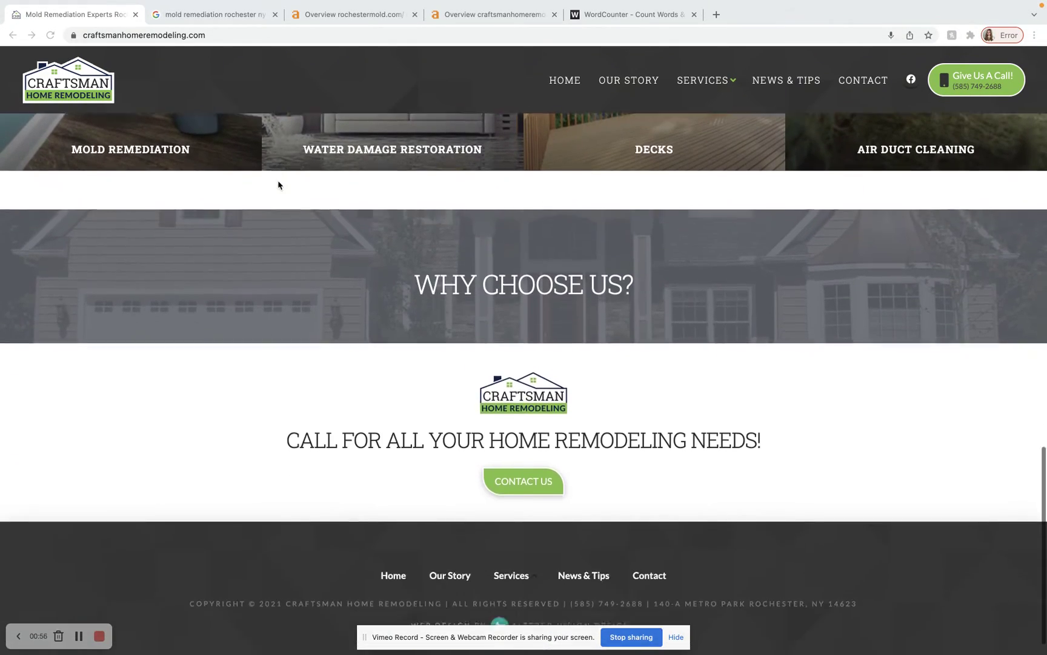
pyautogui.scroll(-1, 278, 185)
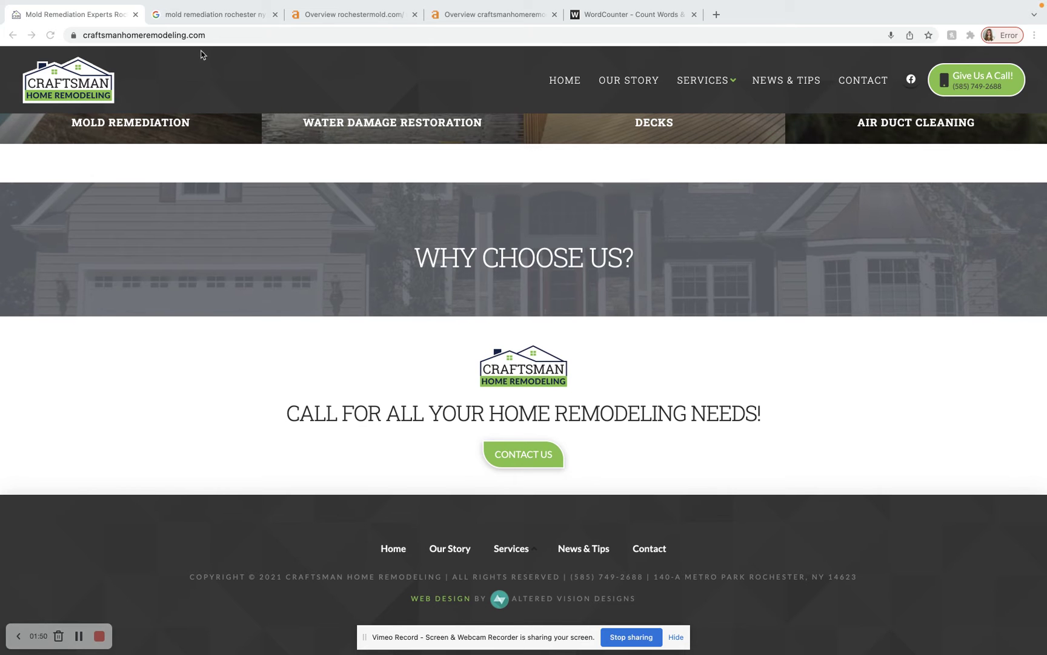
# Bring up the 'mold remediation rochester ny' Google results and scroll to the local pack and map.
pyautogui.click(187, 18)
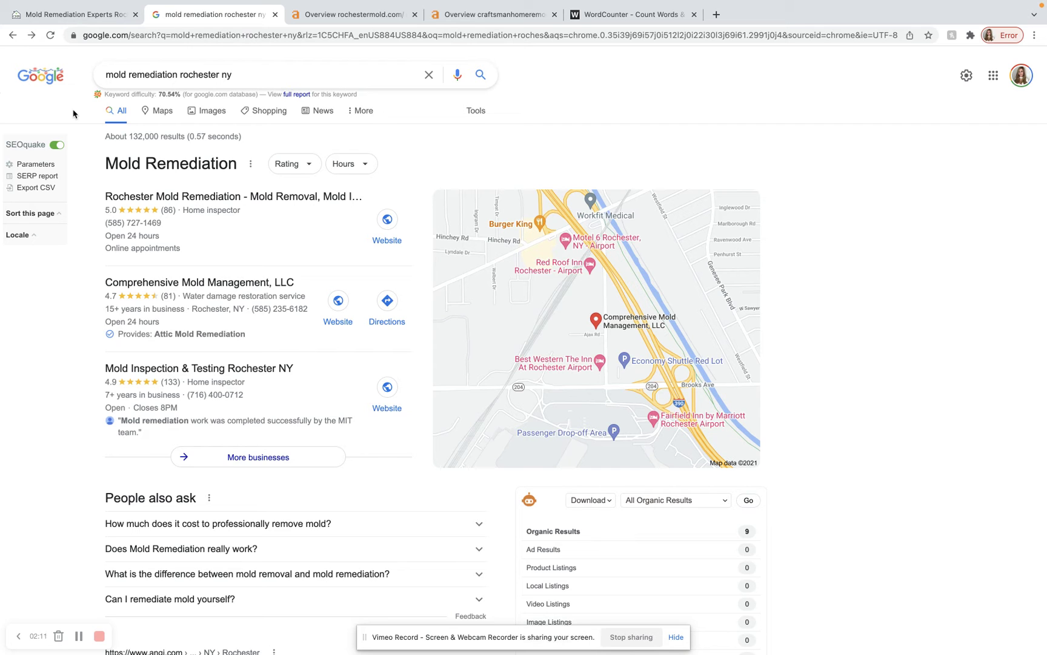
pyautogui.scroll(-2, 72, 114)
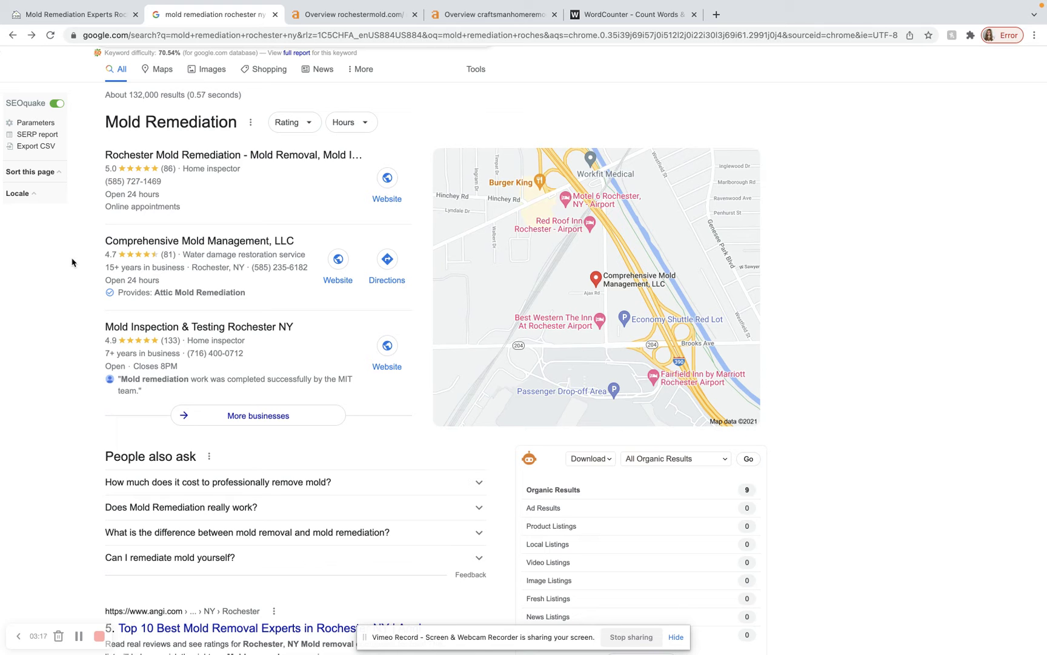
# Scroll past People also ask to the sixth organic result, rochestermold.com.
pyautogui.scroll(-3, 76, 334)
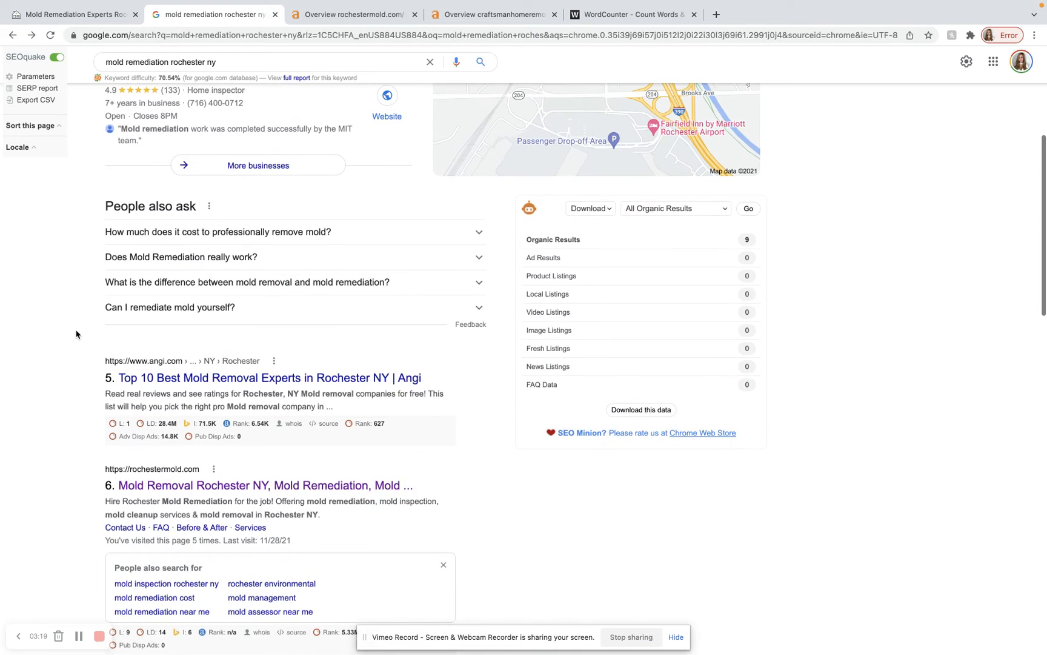
pyautogui.scroll(-2, 76, 334)
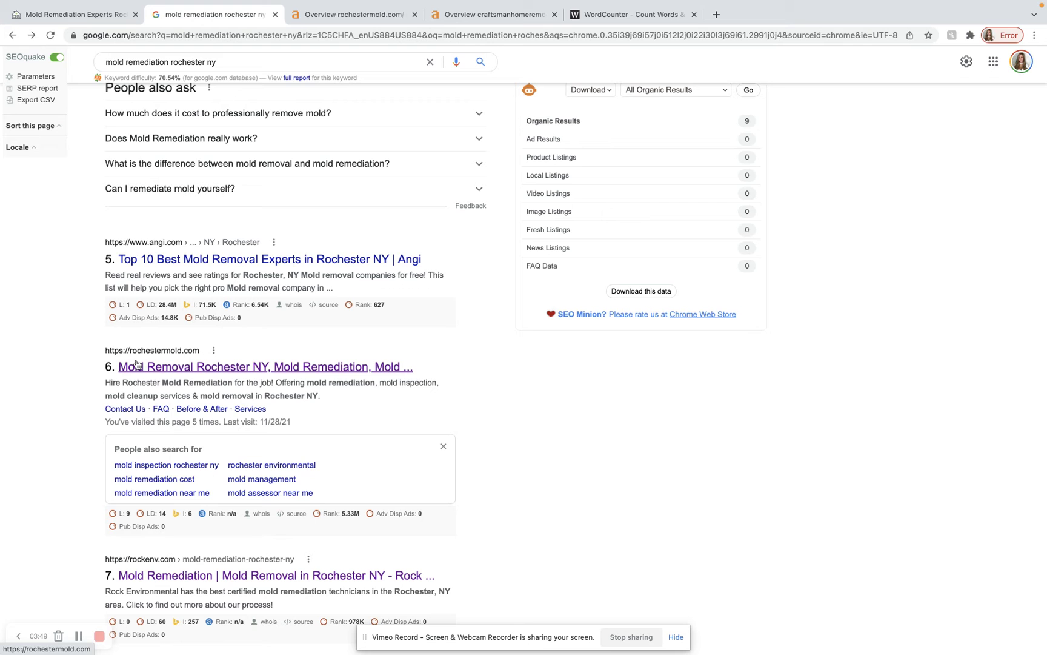
# Open rochestermold.com from the results and scroll its homepage down to the footer.
pyautogui.click(136, 366)
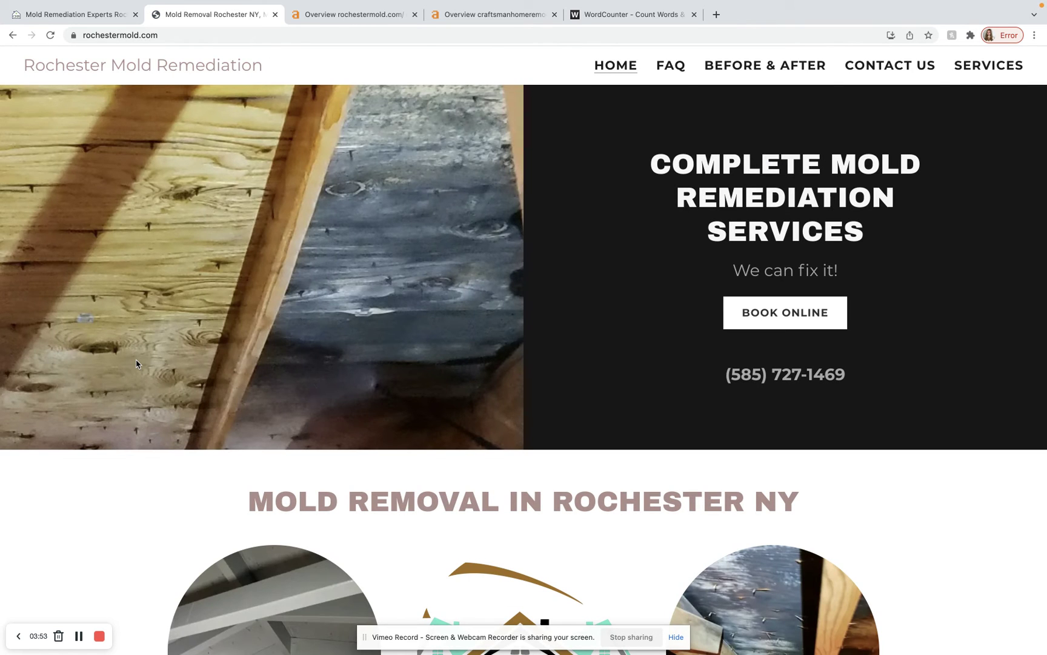
pyautogui.scroll(-3, 137, 364)
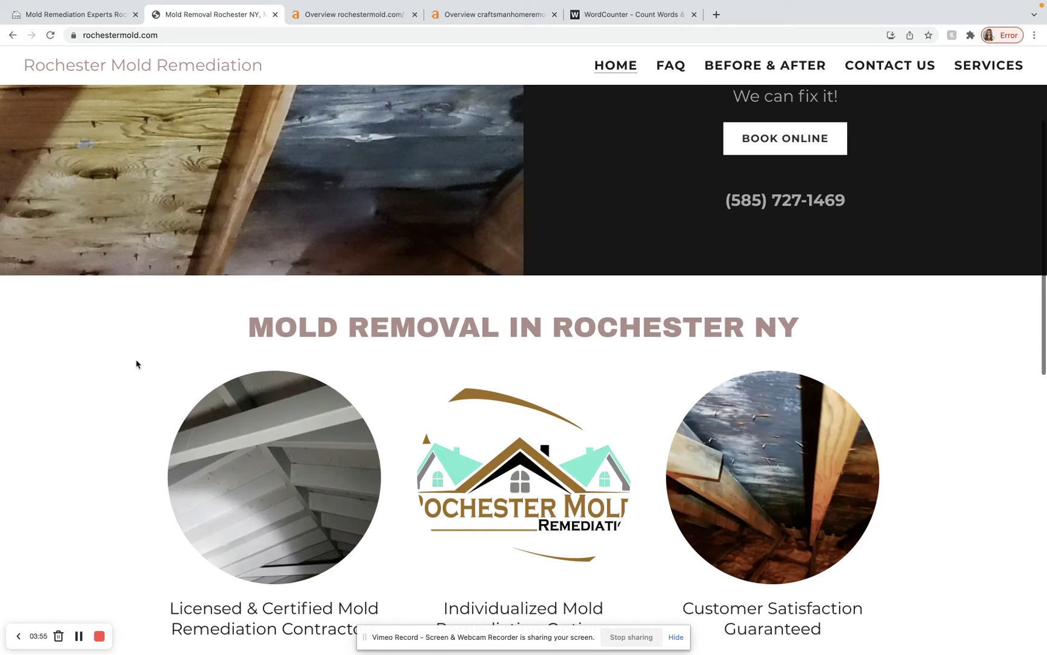
pyautogui.scroll(-8, 136, 364)
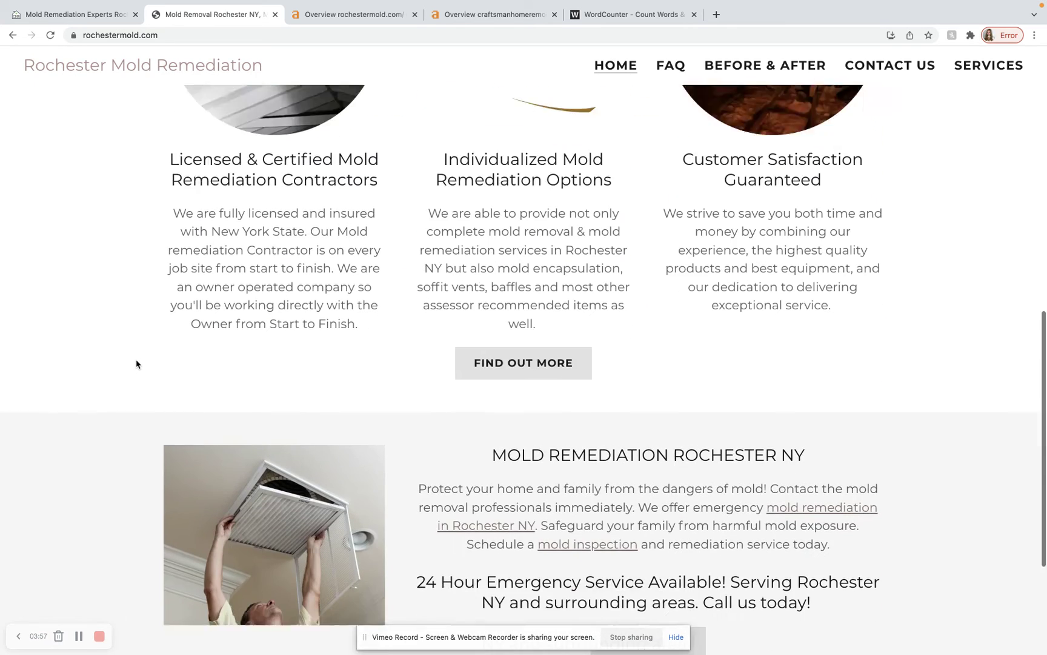
pyautogui.scroll(-3, 137, 363)
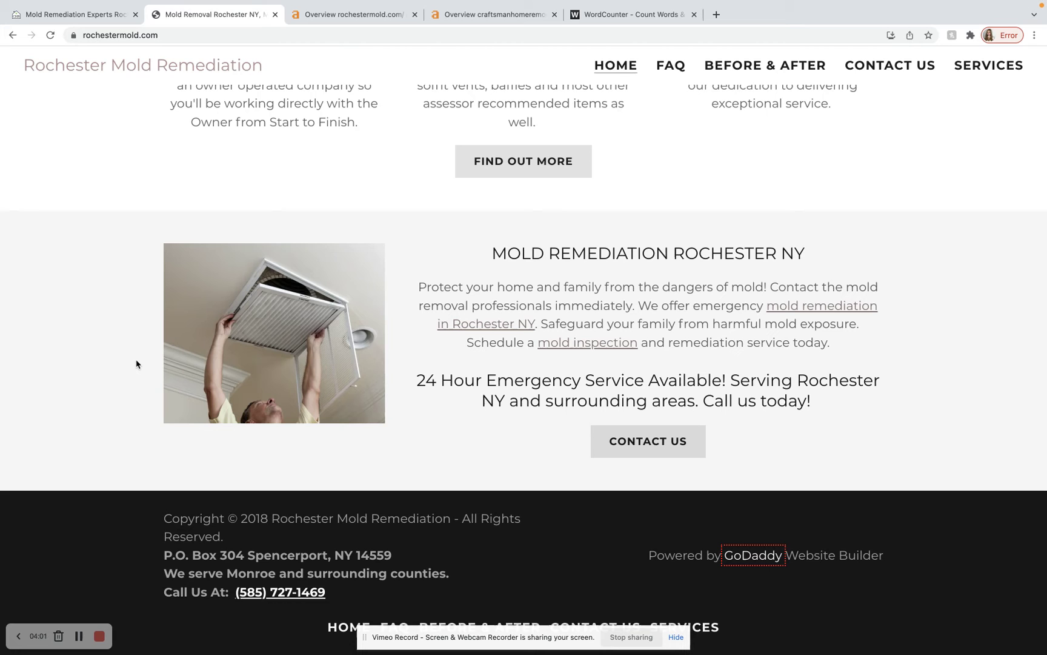
# Go back to the Google results, then bring up the Ahrefs overview of rochestermold.com.
pyautogui.click(12, 36)
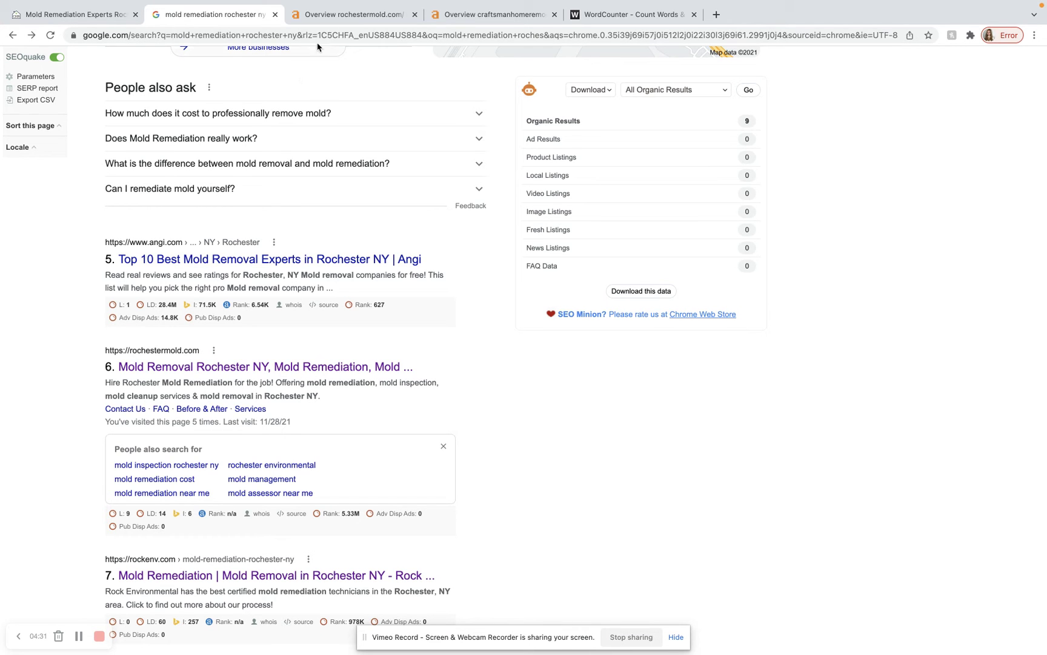
pyautogui.click(328, 18)
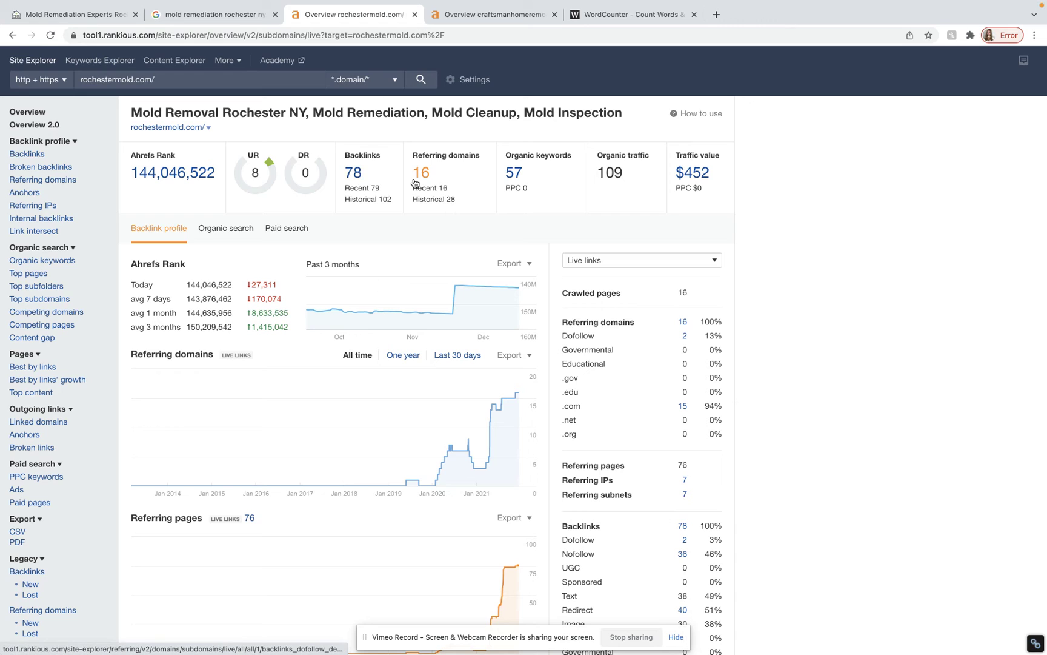
# Open the Organic Keywords report for rochestermold.com from its keyword count.
pyautogui.click(512, 174)
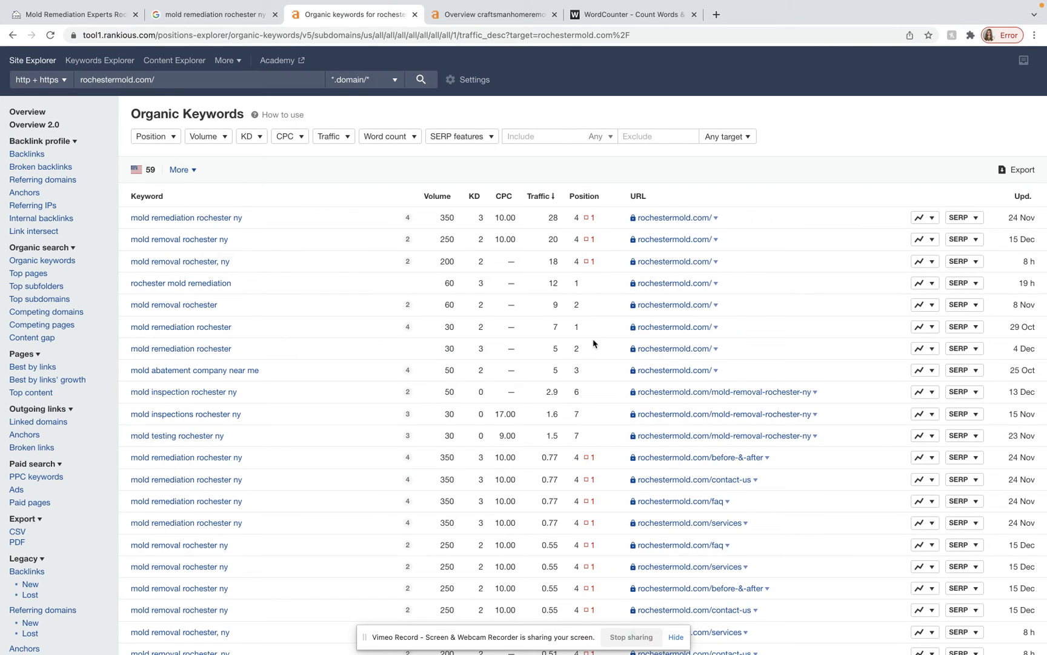
# Scroll through rochestermold.com's organic keywords table, then return to its Ahrefs overview.
pyautogui.scroll(-3, 552, 358)
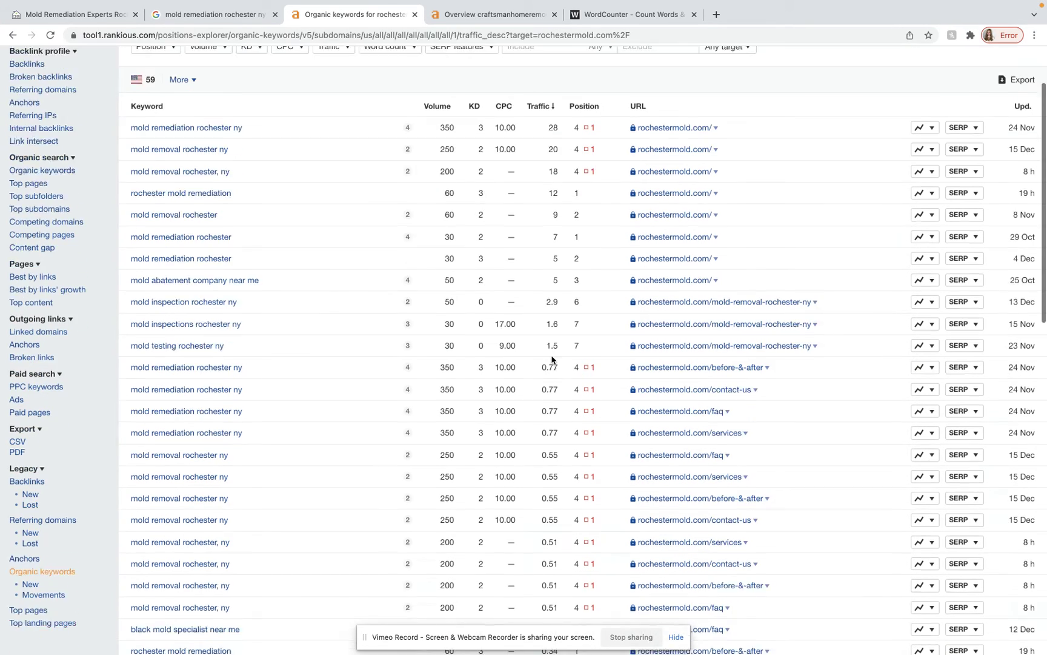
pyautogui.scroll(-3, 551, 357)
pyautogui.scroll(-3, 552, 358)
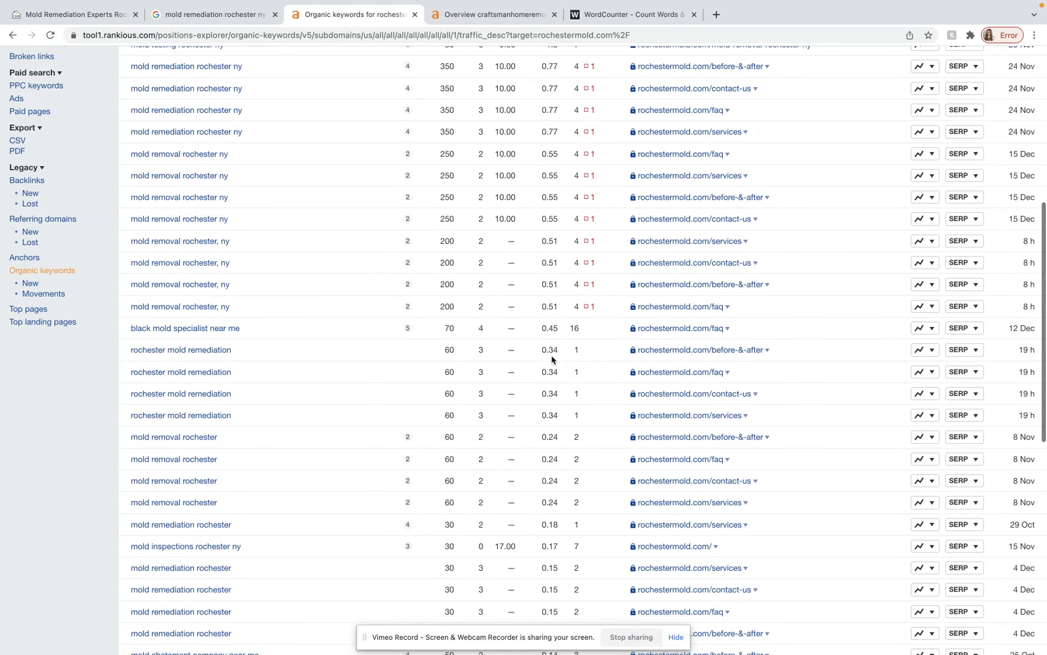
pyautogui.scroll(-2, 552, 358)
pyautogui.scroll(-2, 552, 359)
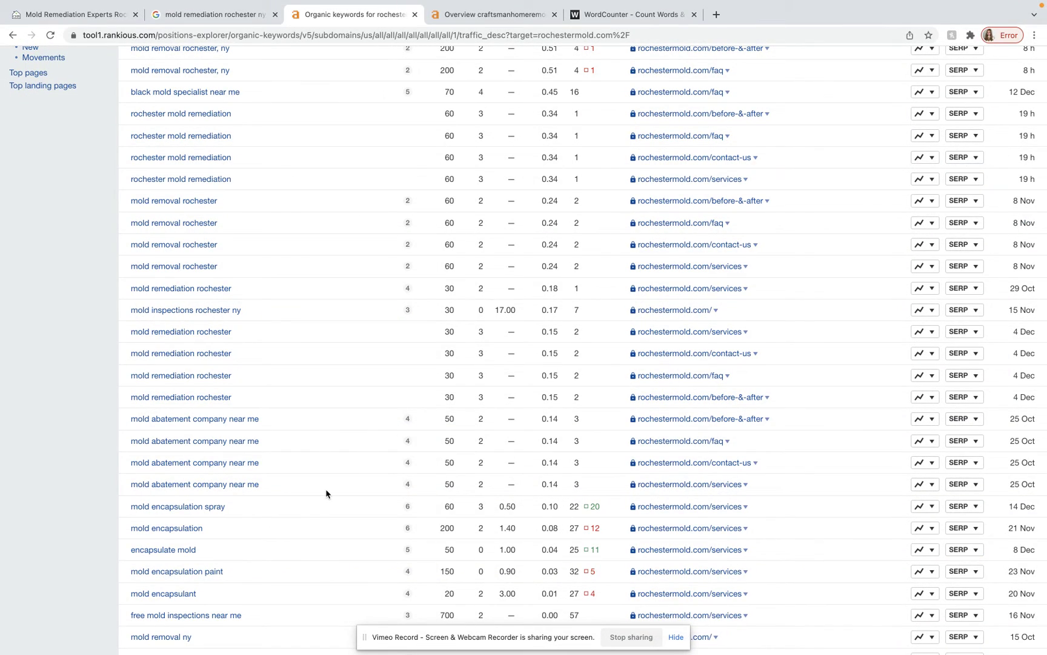
pyautogui.scroll(-1, 326, 493)
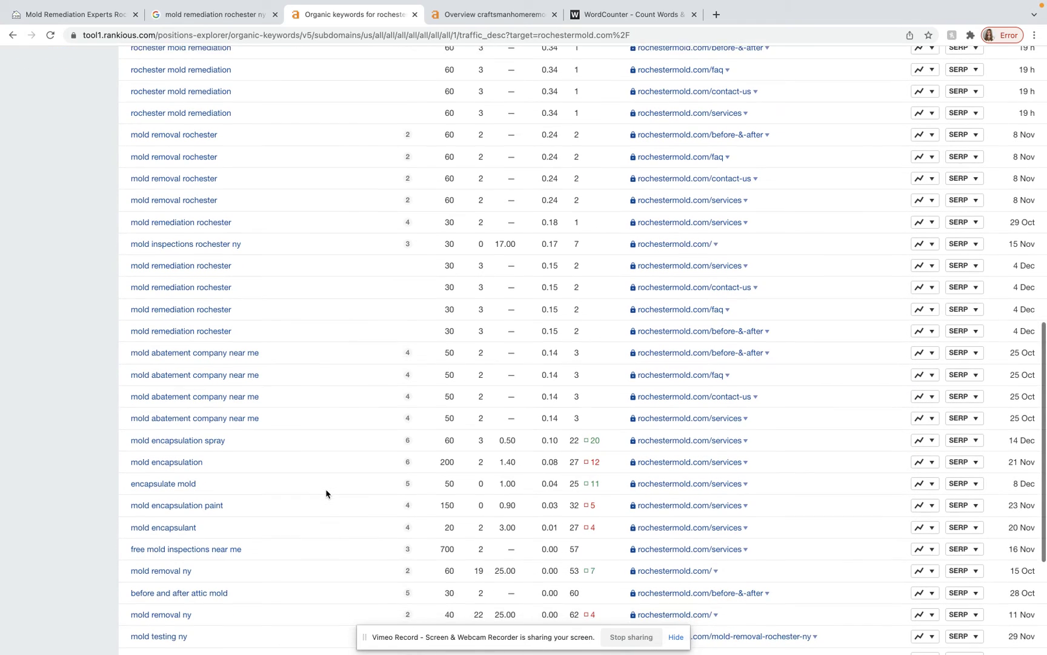
pyautogui.click(12, 35)
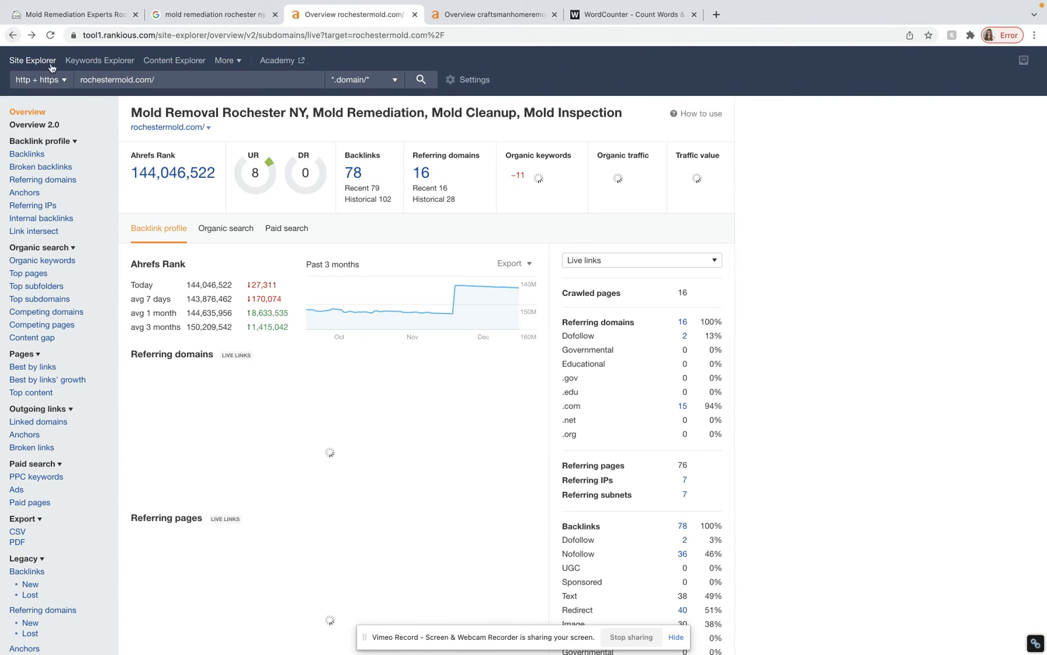
# View rochestermold.com's backlinks list, then move to the craftsmanhomeremodeling.com Ahrefs overview.
pyautogui.click(347, 177)
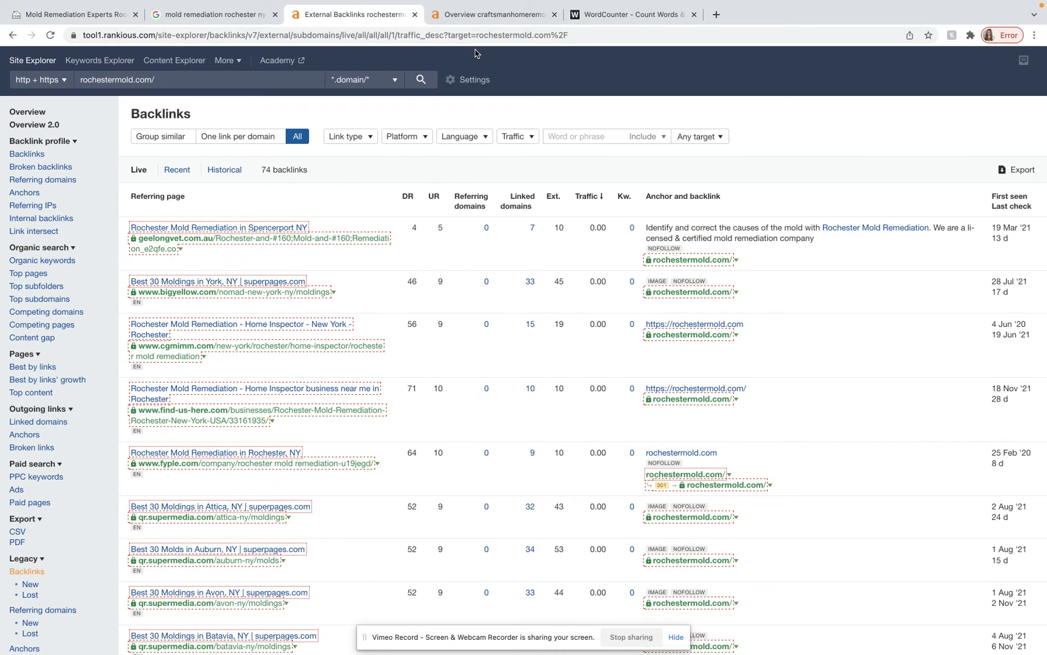
pyautogui.click(476, 18)
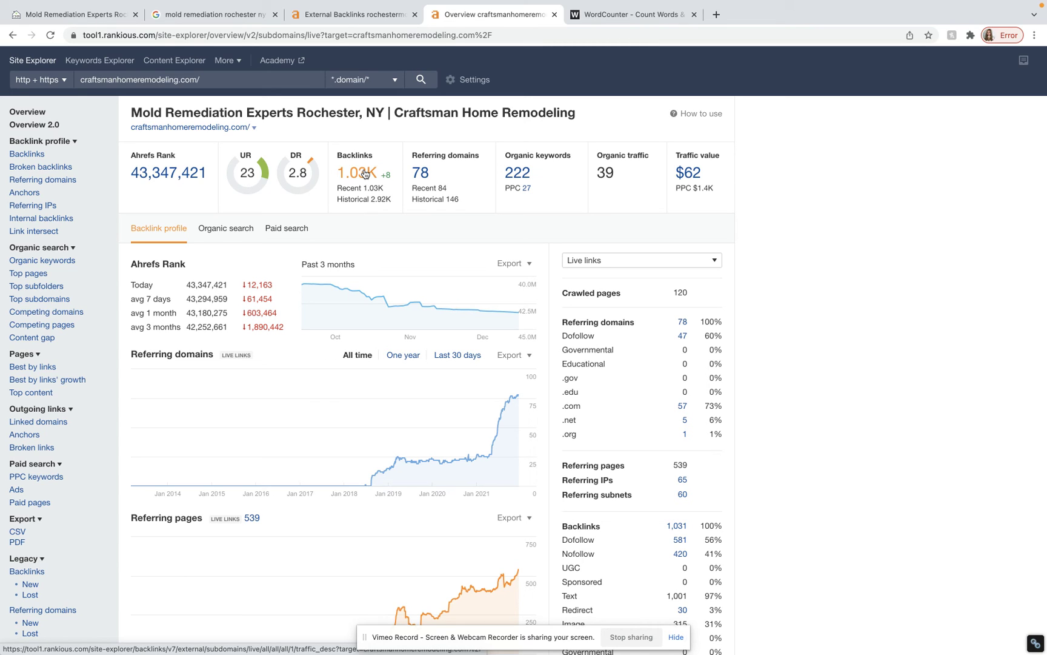
pyautogui.click(519, 175)
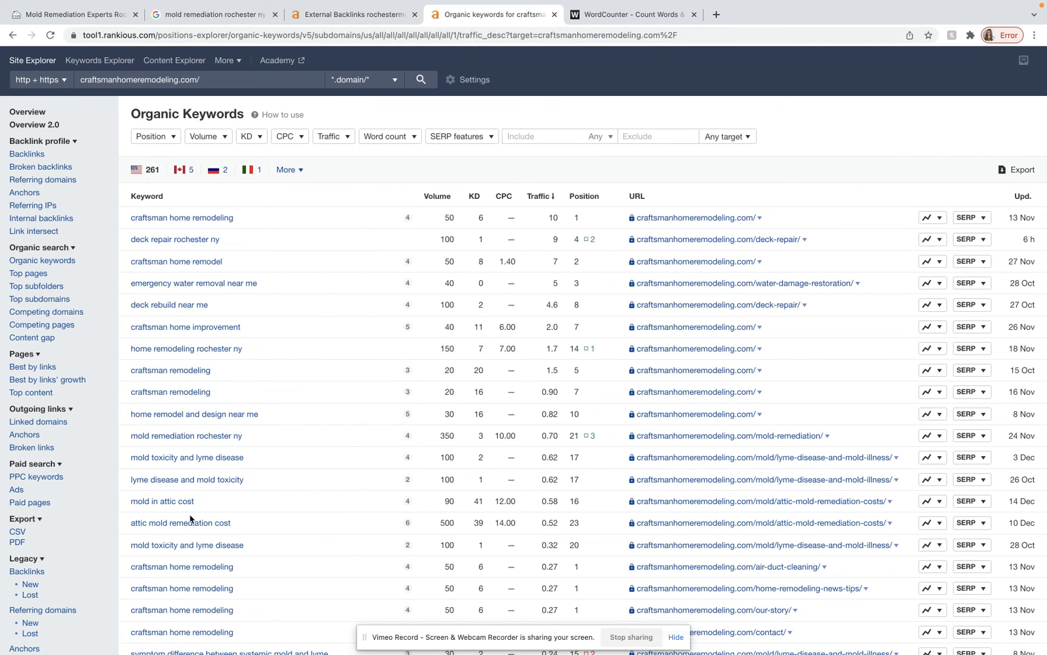
# Scroll through craftsmanhomeremodeling.com's 261 organic keywords to the pagination and back to the top.
pyautogui.scroll(-1, 189, 516)
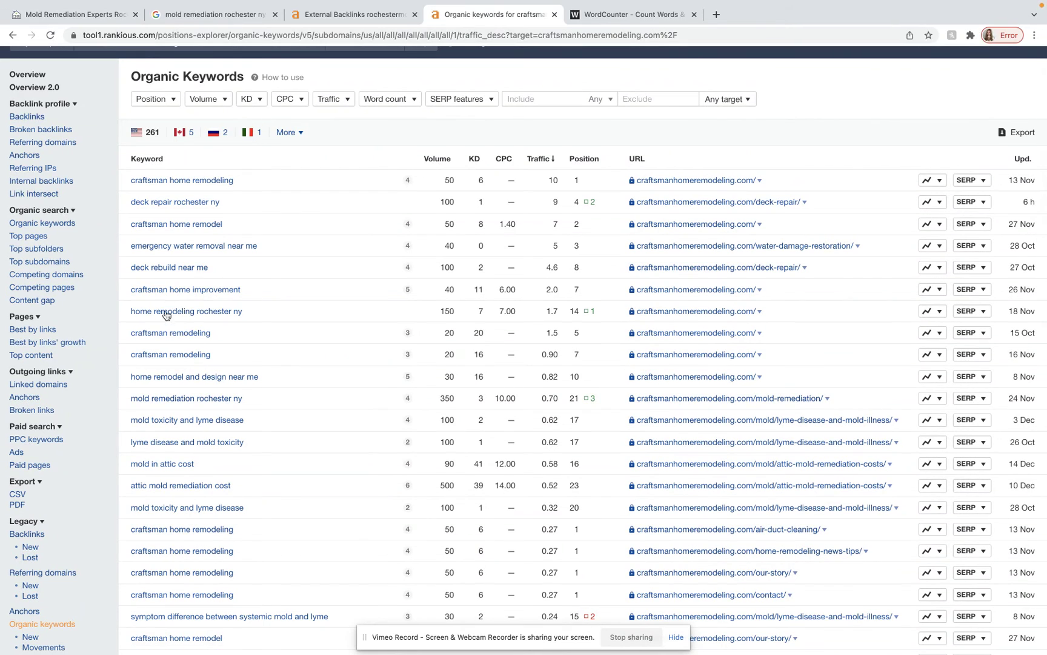
pyautogui.scroll(1, 157, 443)
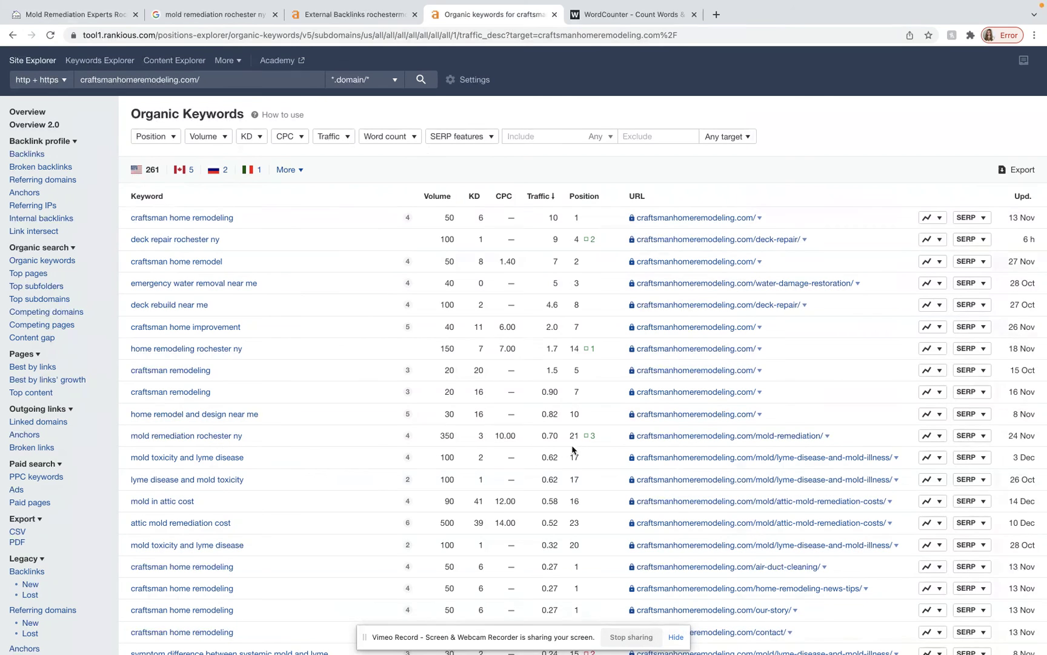
pyautogui.scroll(-5, 424, 482)
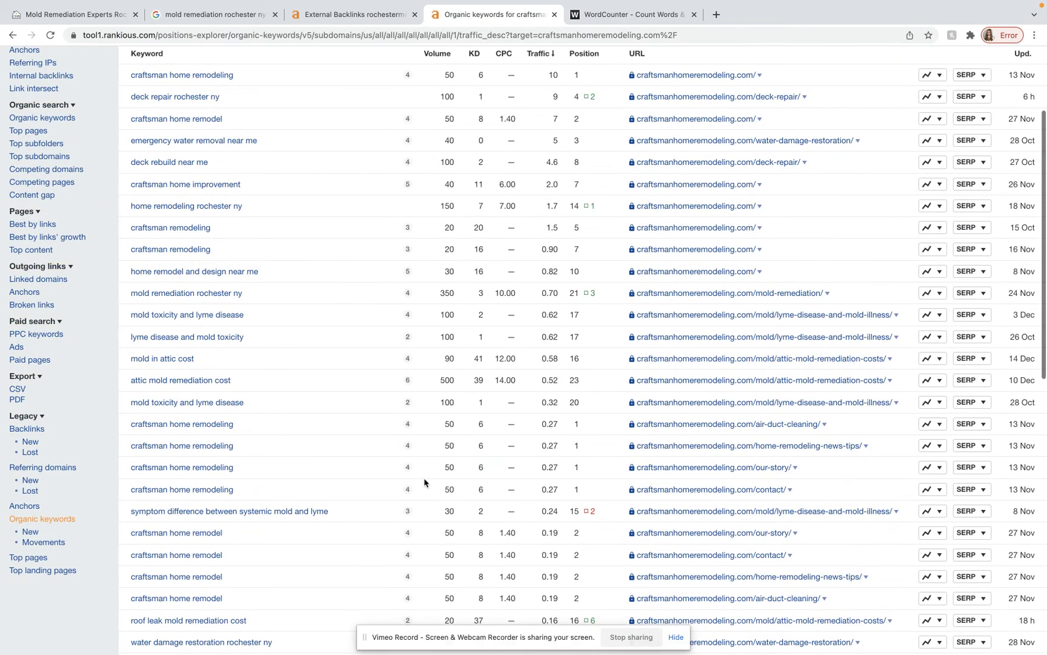
pyautogui.scroll(-3, 424, 482)
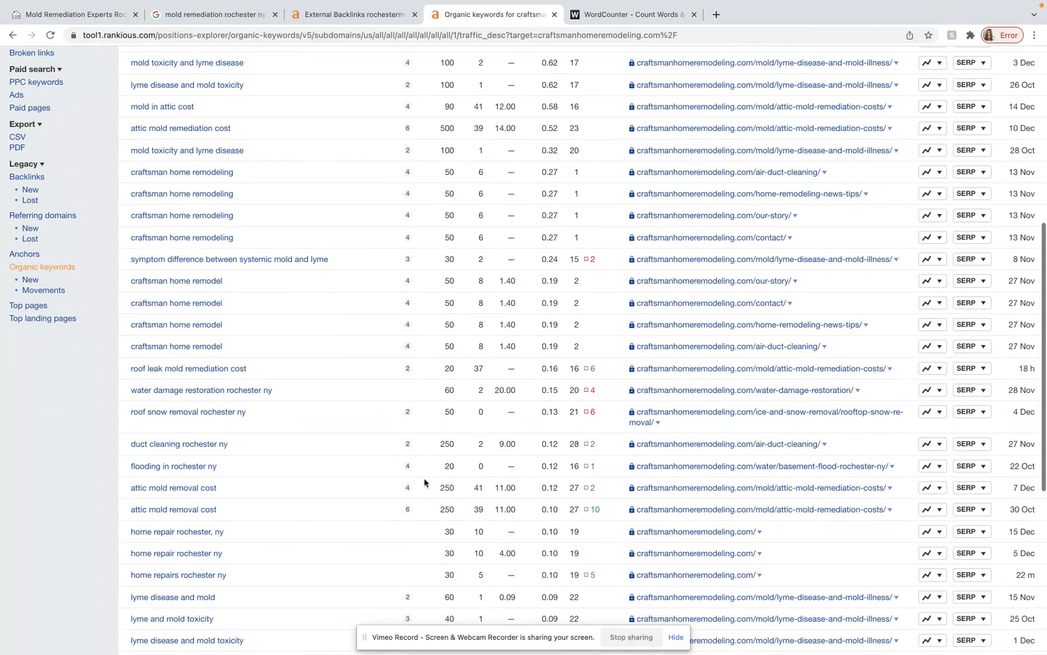
pyautogui.scroll(-3, 424, 482)
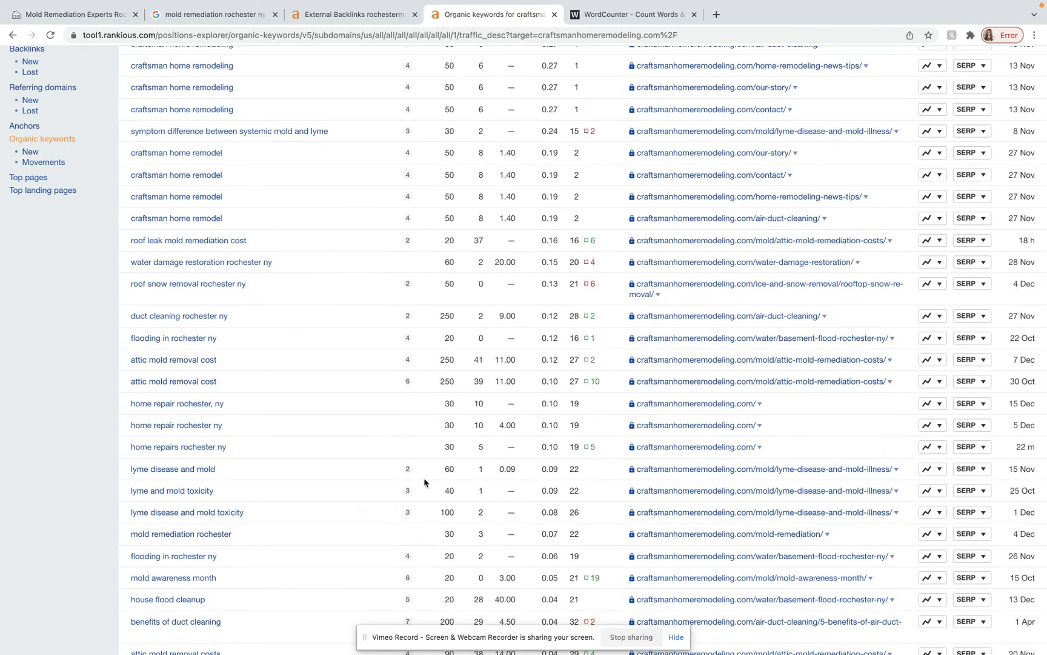
pyautogui.scroll(-2, 425, 482)
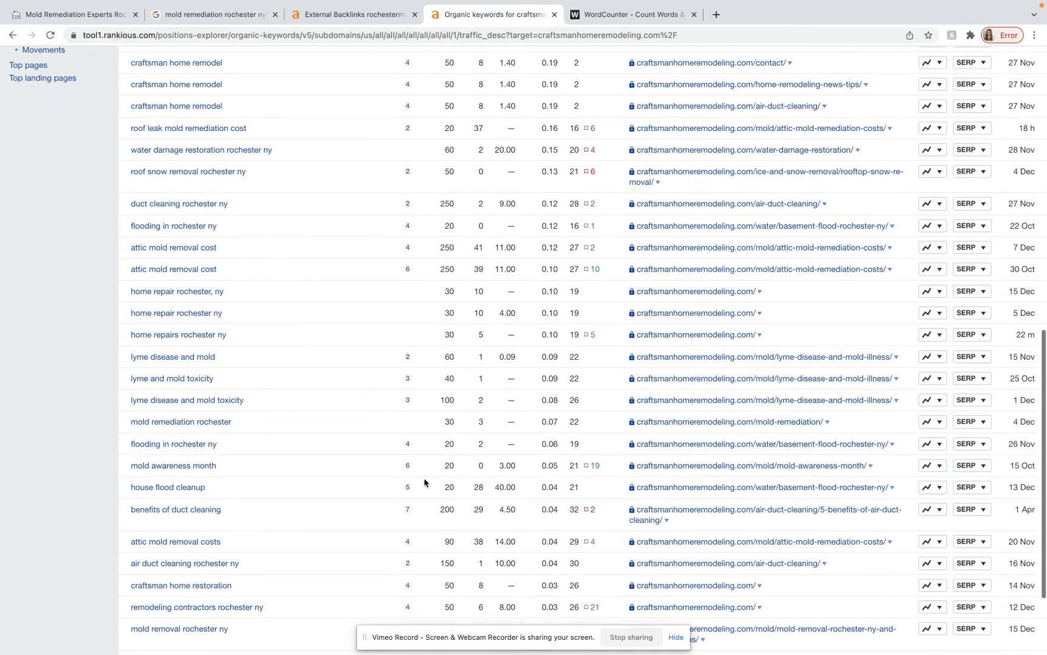
pyautogui.scroll(-2, 425, 482)
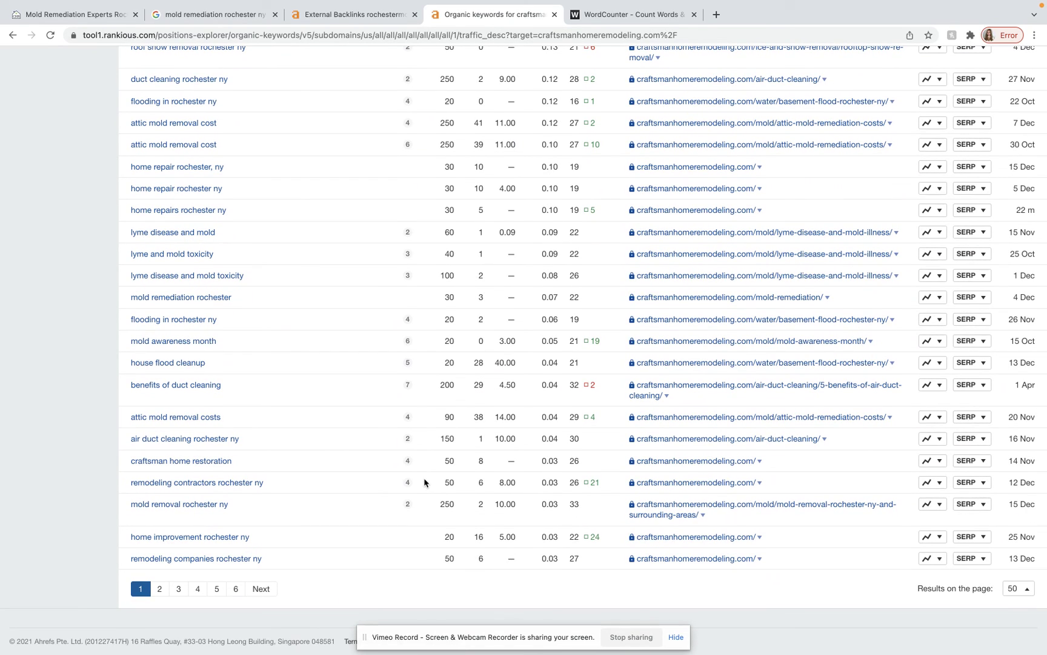
pyautogui.scroll(15, 424, 482)
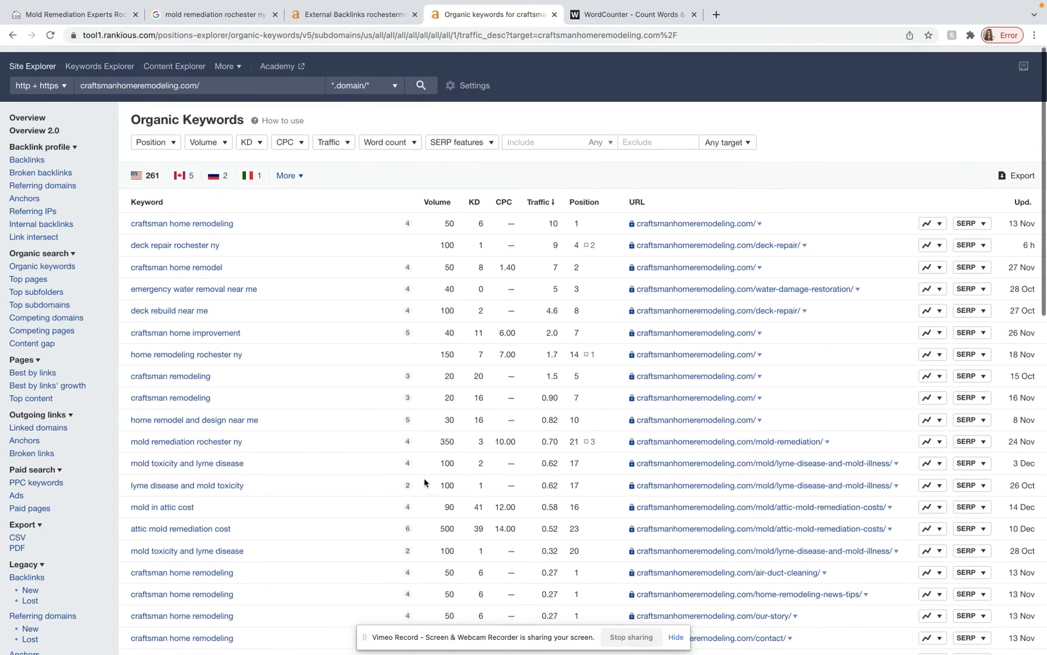